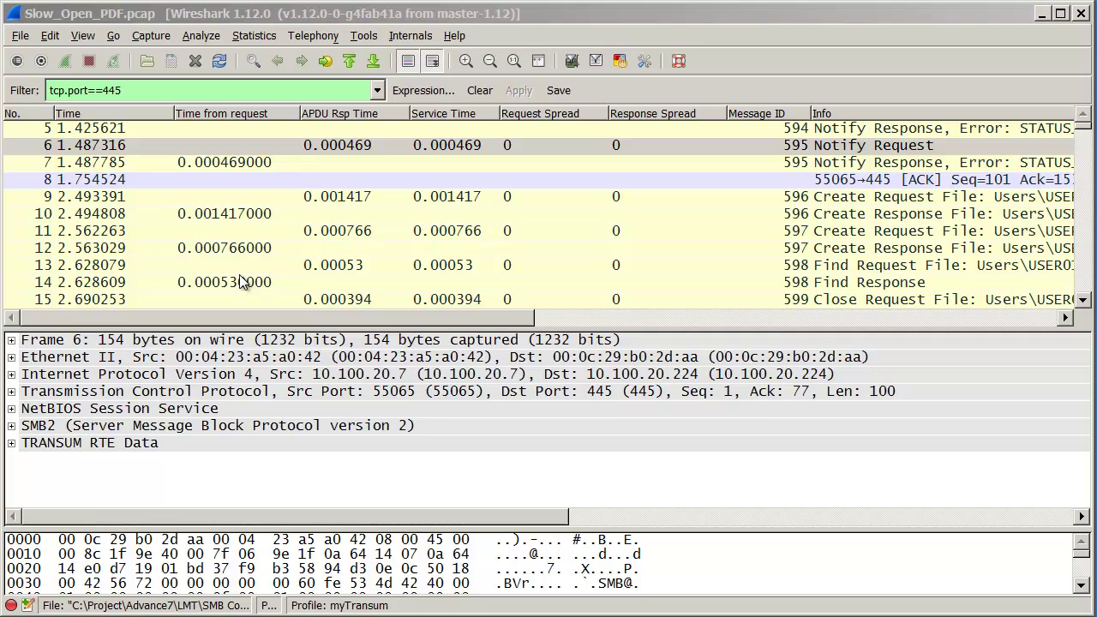
# Step: Go to packet 257 and enlarge the packet list to examine it through to its Read Response in packet 267
pyautogui.hotkey('ctrl', 'g')
pyautogui.write('257')
pyautogui.press('Return')
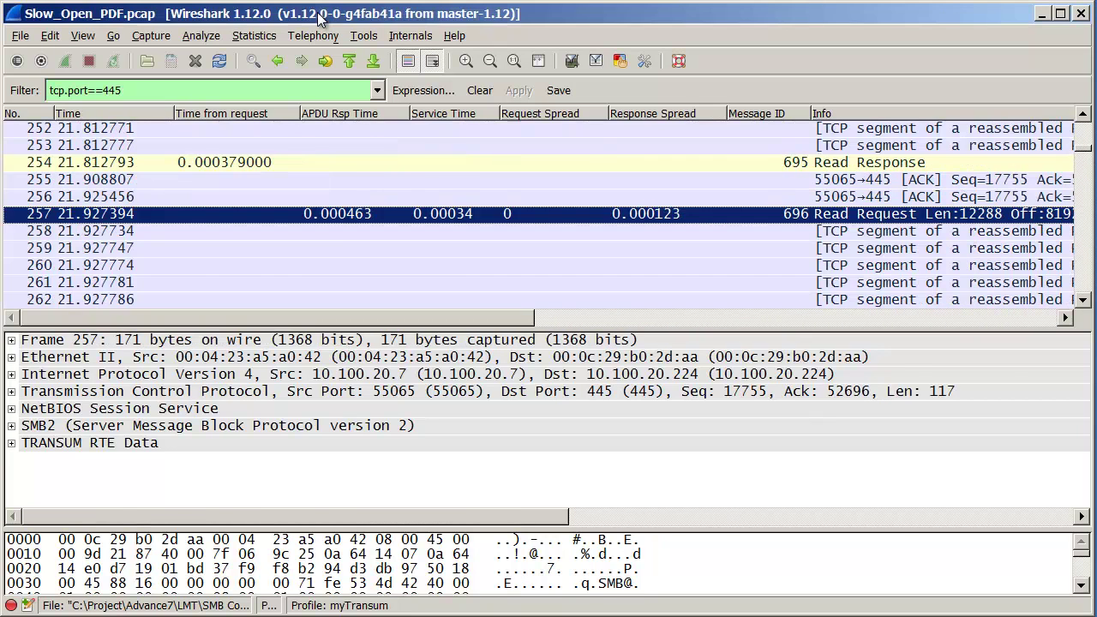
pyautogui.click(1083, 300)
pyautogui.click(1082, 302)
pyautogui.click(1083, 302)
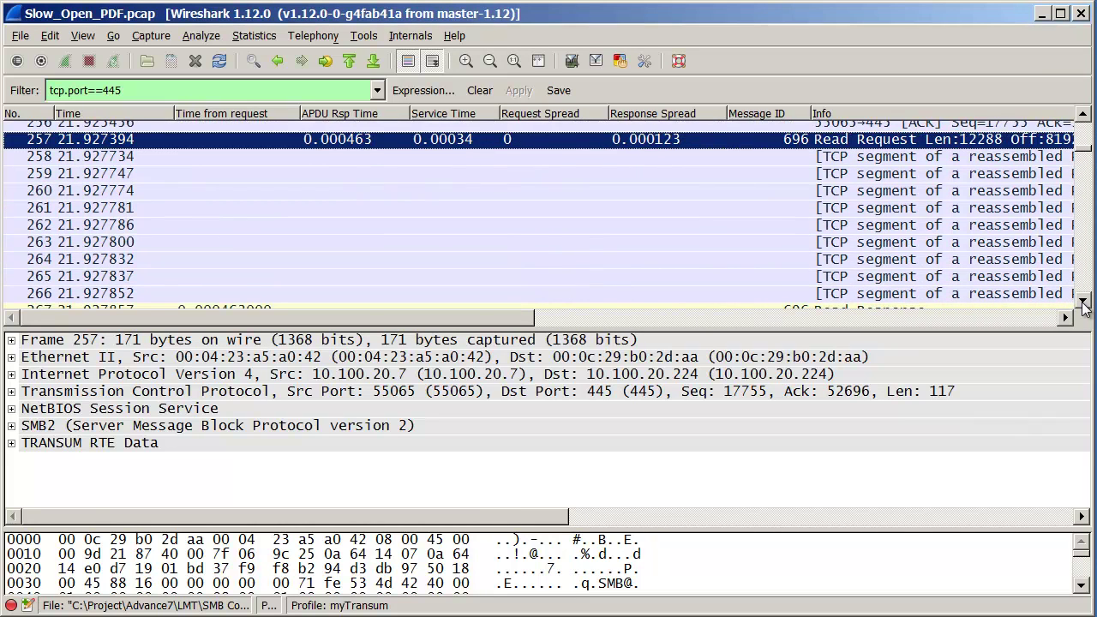
pyautogui.click(1082, 302)
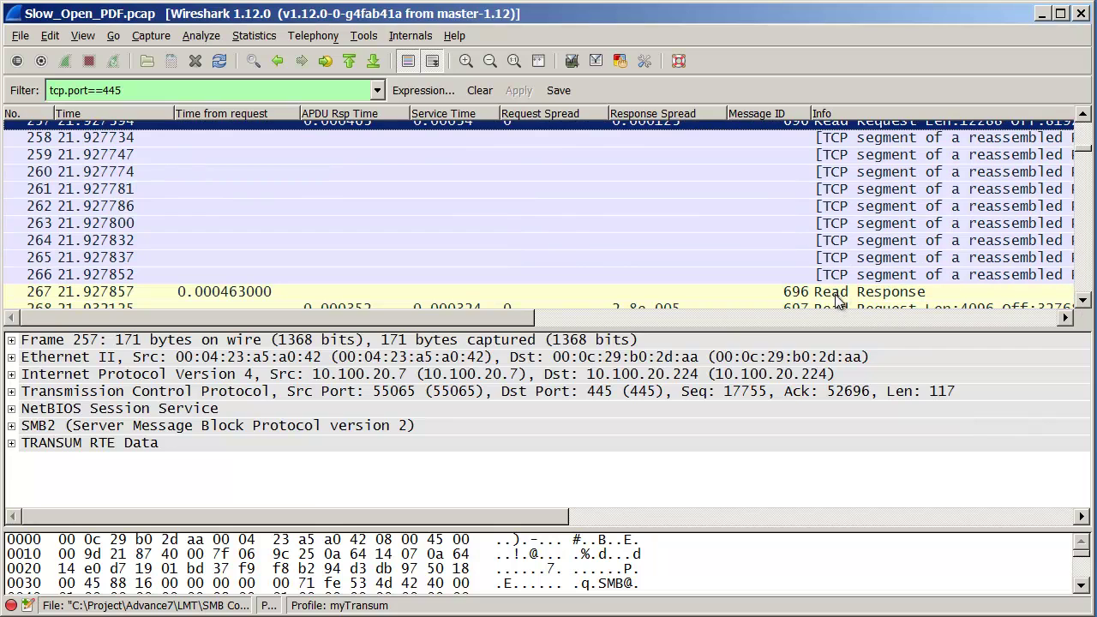
pyautogui.moveTo(829, 331); pyautogui.dragTo(829, 339)
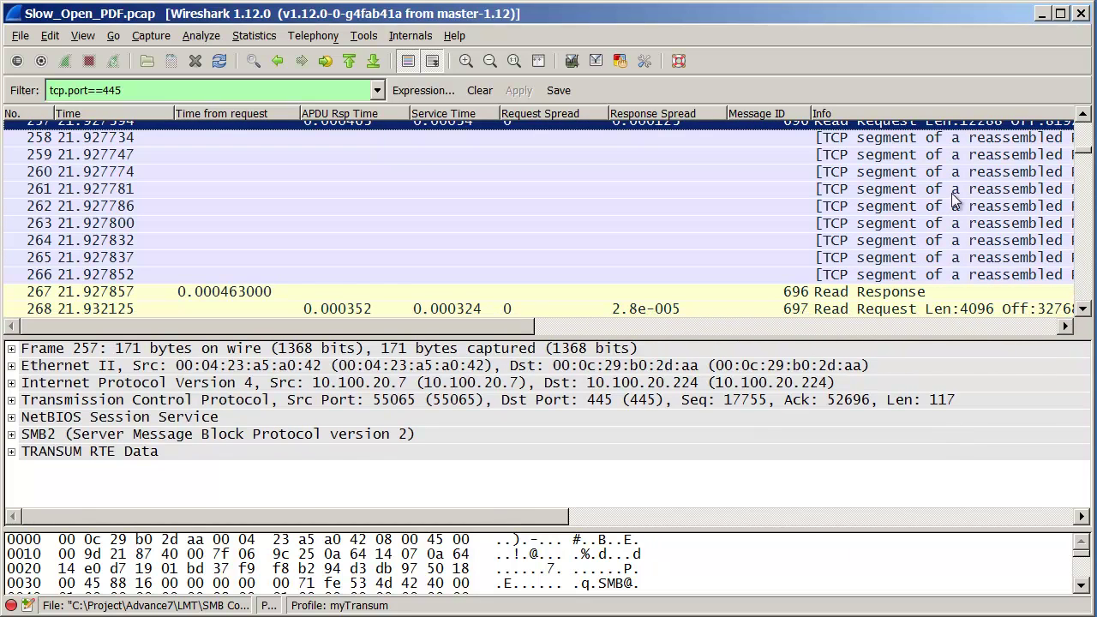
pyautogui.click(1084, 117)
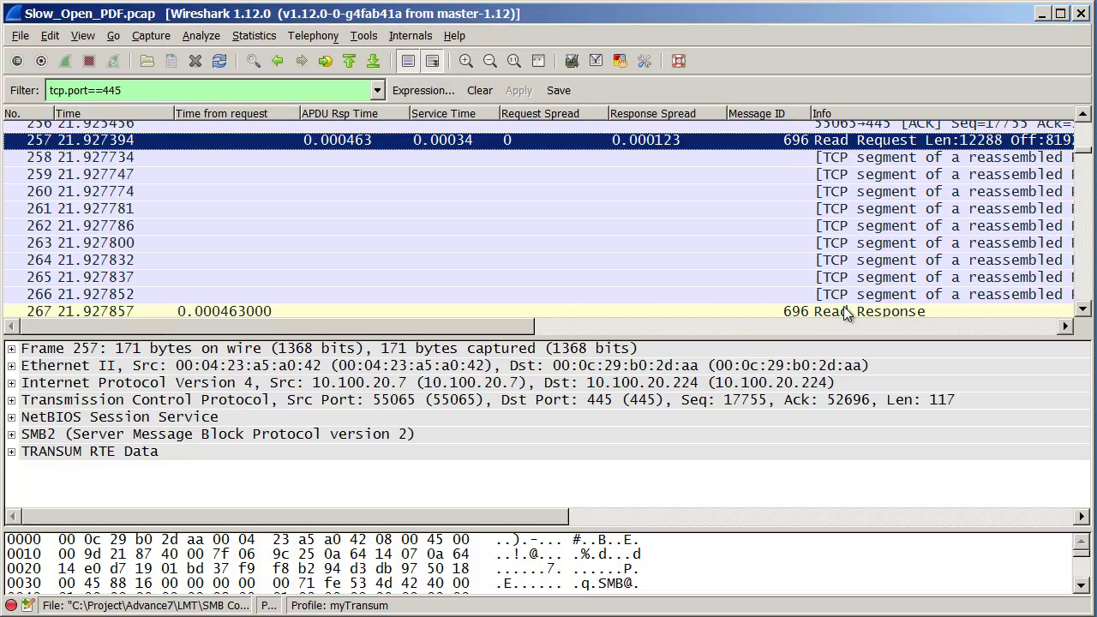
# Step: Switch to the Copy_2MB_to_Share.cap capture window and go to packet 1633
pyautogui.hotkey('alt', 'Tab')
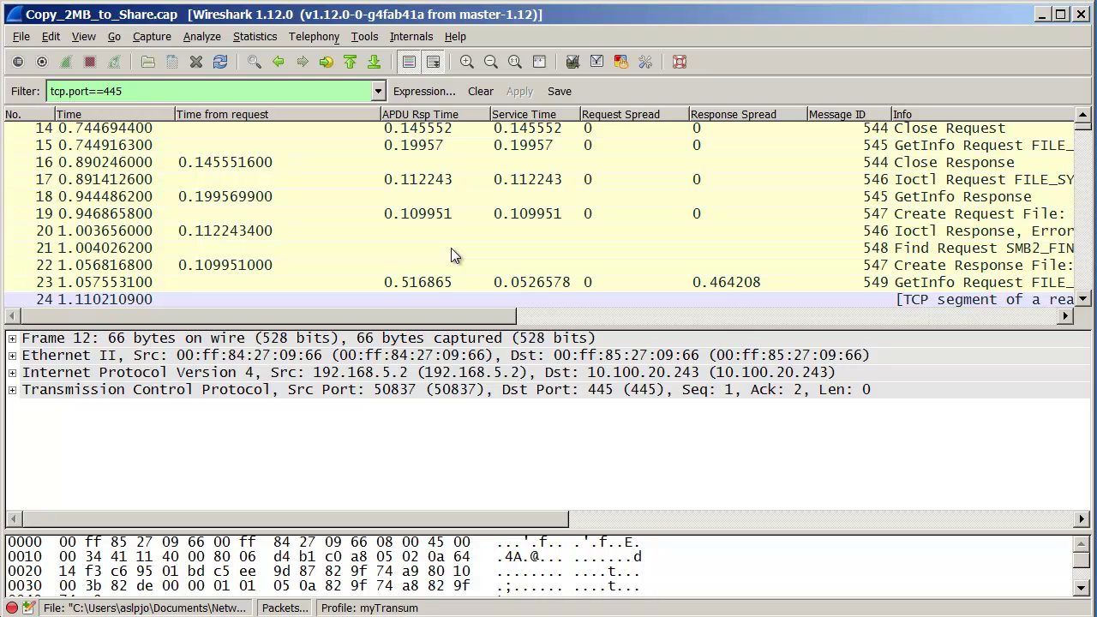
pyautogui.hotkey('ctrl', 'g')
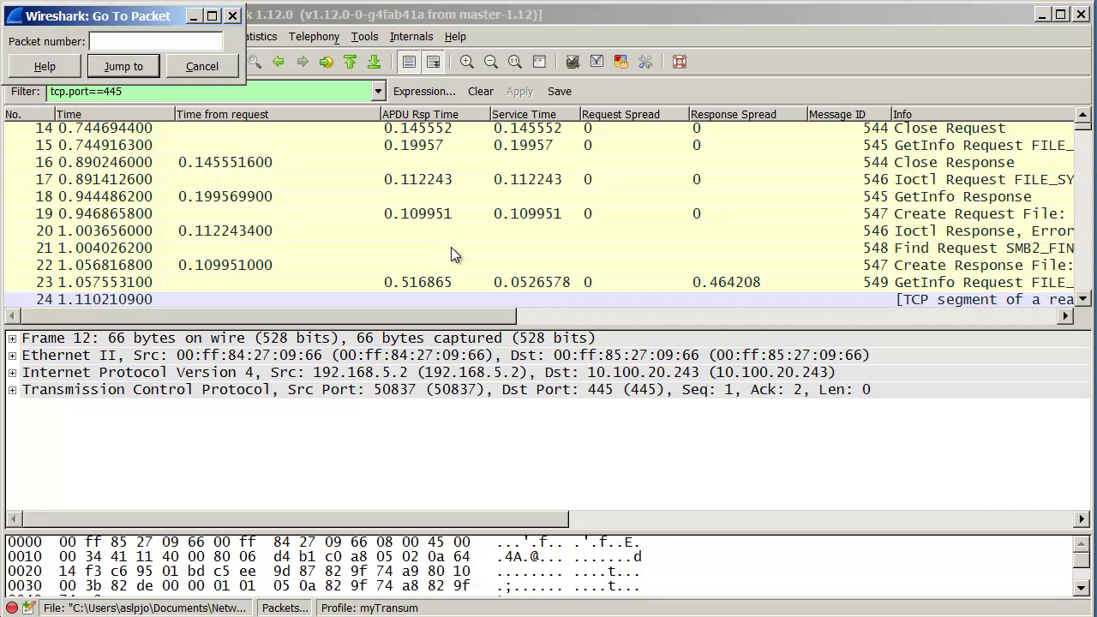
pyautogui.write('1633')
pyautogui.press('Return')
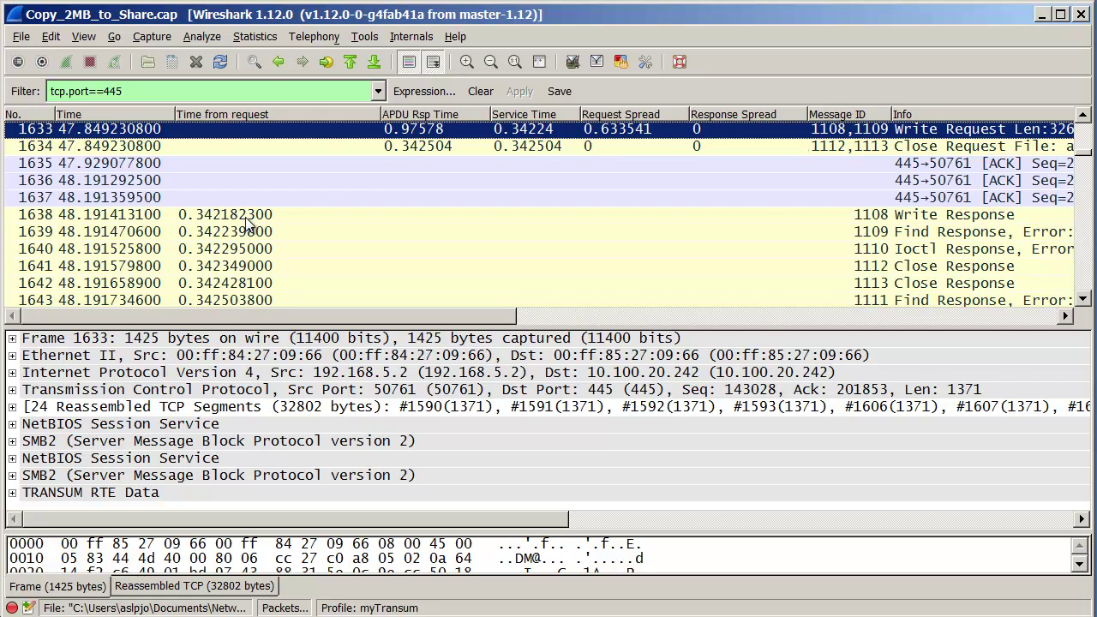
# Step: Compare the service time of Write Request packet 1633 with the time from request of response packet 1639
pyautogui.click(851, 234)
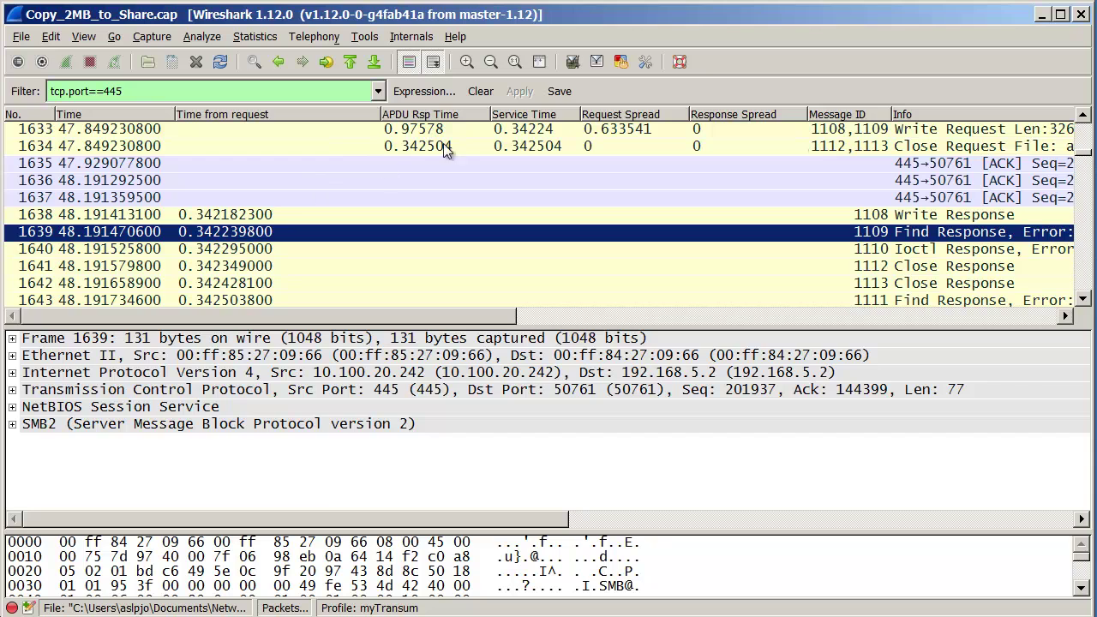
pyautogui.click(523, 130)
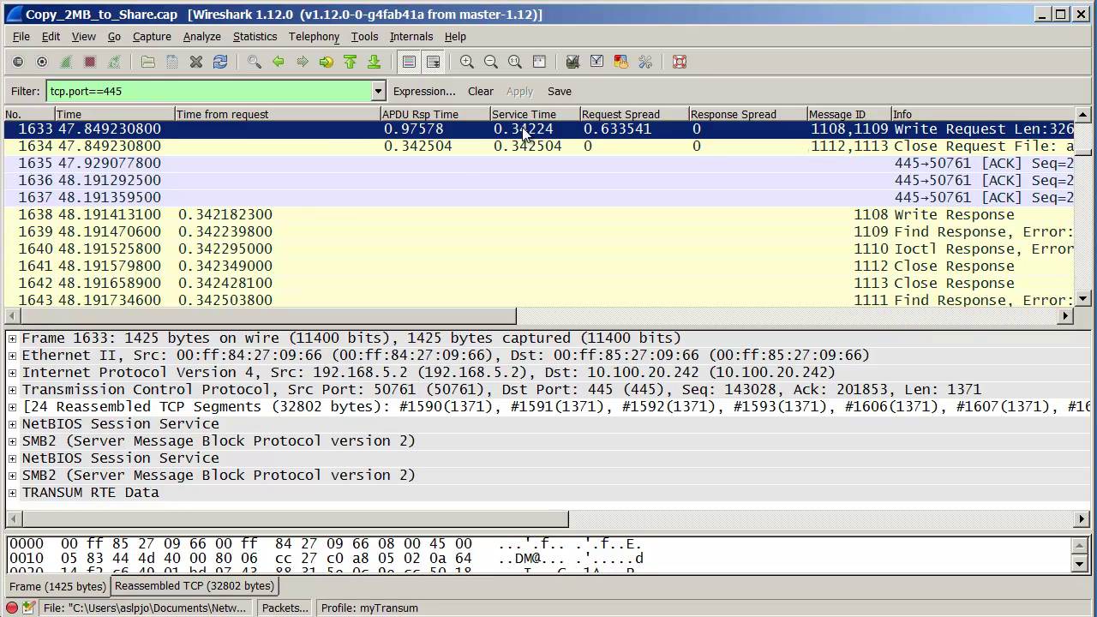
pyautogui.click(253, 234)
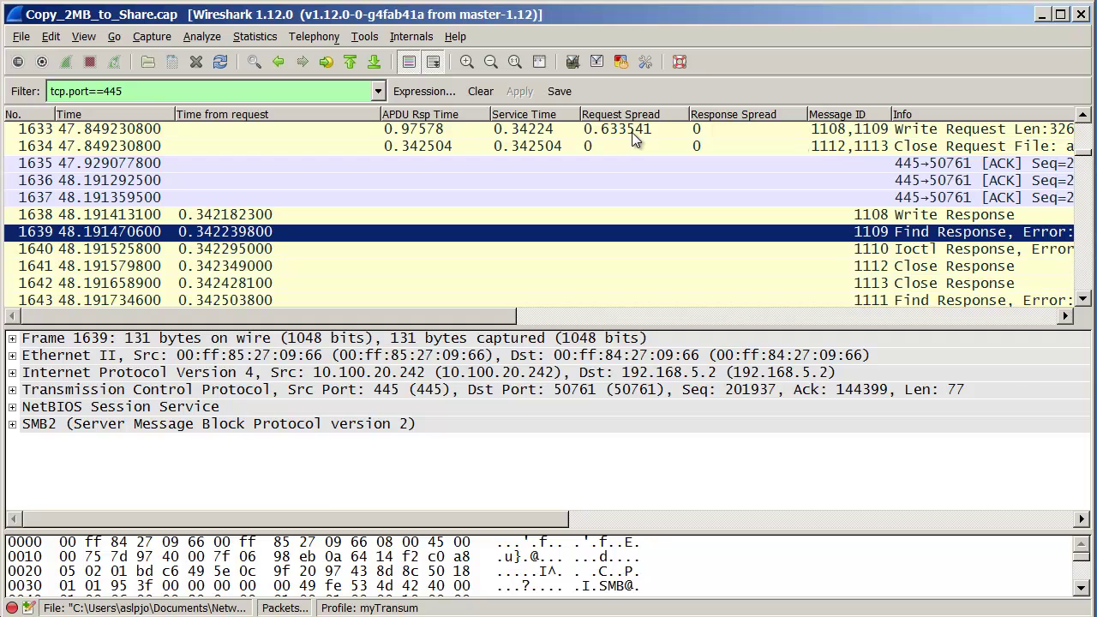
# Step: Select packet 1633 and walk back through the preceding TCP segments to packet 1600
pyautogui.click(1084, 118)
pyautogui.click(1084, 119)
pyautogui.click(950, 169)
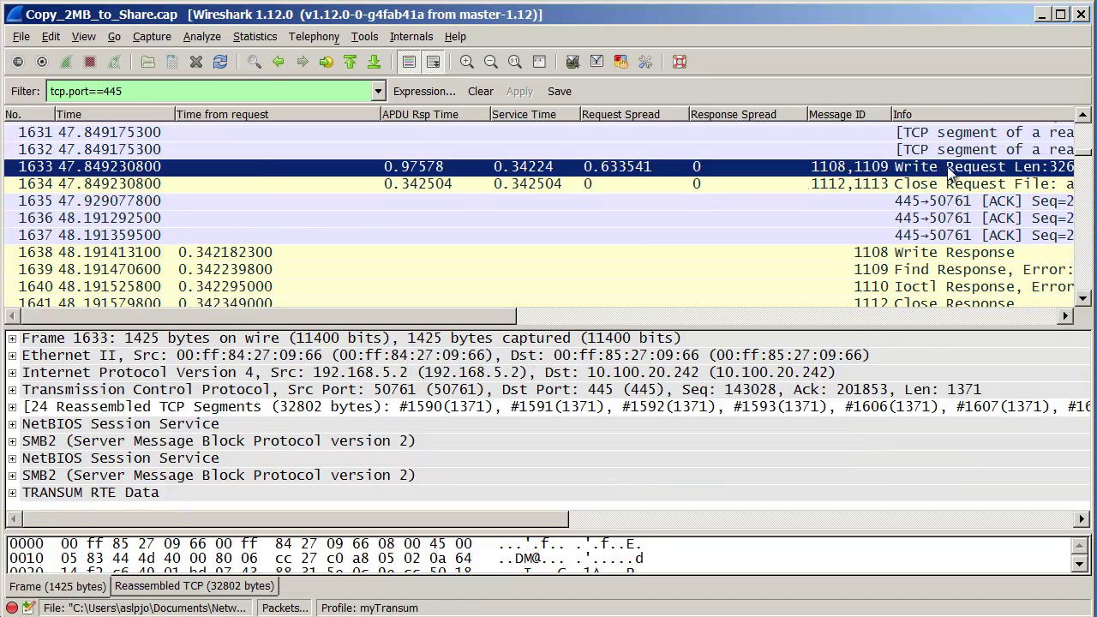
pyautogui.press('Up')
pyautogui.press('Up')
pyautogui.press('Up')
pyautogui.press('Up')
pyautogui.press('Up')
pyautogui.press('Up')
pyautogui.press('Up')
pyautogui.press('Up')
pyautogui.press('Up')
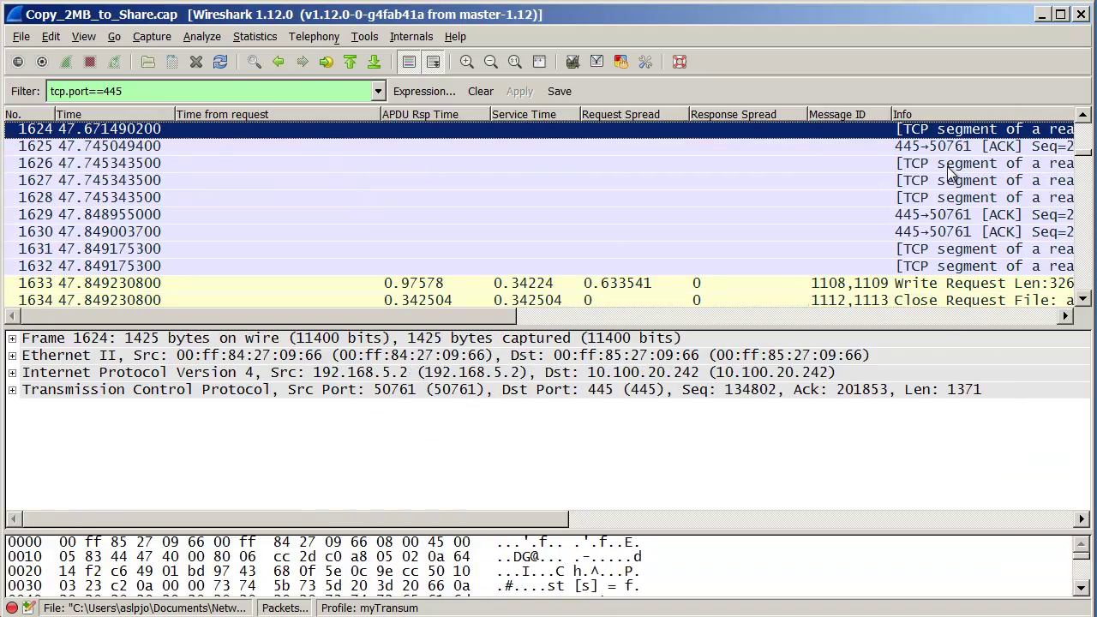
pyautogui.press('Up')
pyautogui.press('Up')
pyautogui.press('Up')
pyautogui.press('Up')
pyautogui.press('Up')
pyautogui.press('Up')
pyautogui.press('Up')
pyautogui.press('Up')
pyautogui.press('Up')
pyautogui.press('Up')
pyautogui.press('Up')
pyautogui.press('Up')
pyautogui.press('Up')
pyautogui.press('Up')
pyautogui.press('Up')
pyautogui.press('Up')
pyautogui.press('Up')
pyautogui.press('Up')
pyautogui.press('Up')
pyautogui.press('Up')
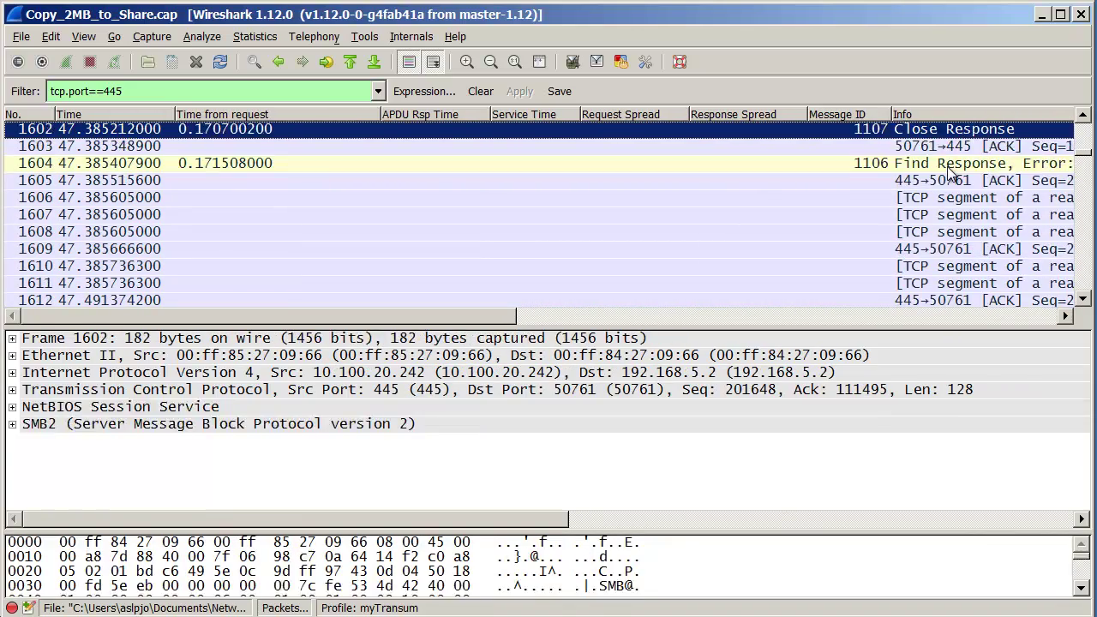
pyautogui.press('Up')
pyautogui.press('Up')
# Step: Walk forward through the TCP segments from packet 1600 to Write Request packet 1633
pyautogui.press('Down')
pyautogui.press('Down')
pyautogui.press('Down')
pyautogui.press('Down')
pyautogui.press('Down')
pyautogui.press('Down')
pyautogui.press('Down')
pyautogui.press('Down')
pyautogui.press('Down')
pyautogui.press('Down')
pyautogui.press('Down')
pyautogui.press('Down')
pyautogui.press('Down')
pyautogui.press('Down')
pyautogui.press('Down')
pyautogui.press('Down')
pyautogui.press('Down')
pyautogui.press('Down')
pyautogui.press('Down')
pyautogui.press('Down')
pyautogui.press('Down')
pyautogui.press('Down')
pyautogui.press('Down')
pyautogui.press('Down')
pyautogui.press('Down')
pyautogui.press('Down')
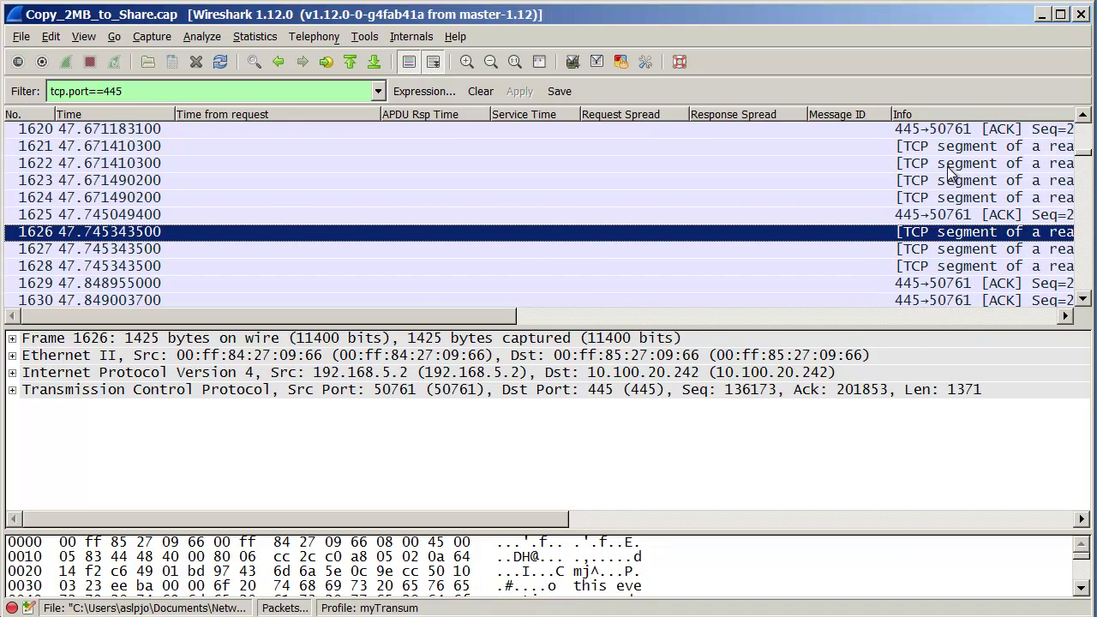
pyautogui.press('Down')
pyautogui.press('Down')
pyautogui.press('Down')
pyautogui.press('Down')
pyautogui.press('Down')
pyautogui.press('Down')
pyautogui.press('Down')
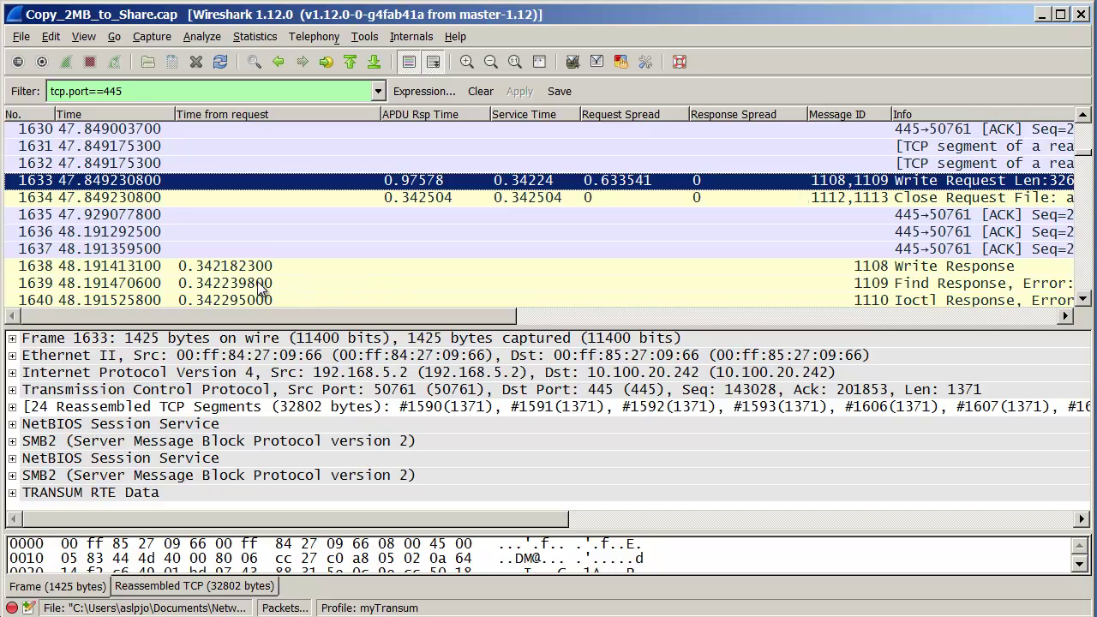
# Step: Enable the TRANSUM protocol preference that adds RTE data to the last request segment
pyautogui.rightClick(99, 495)
pyautogui.moveTo(184, 390)
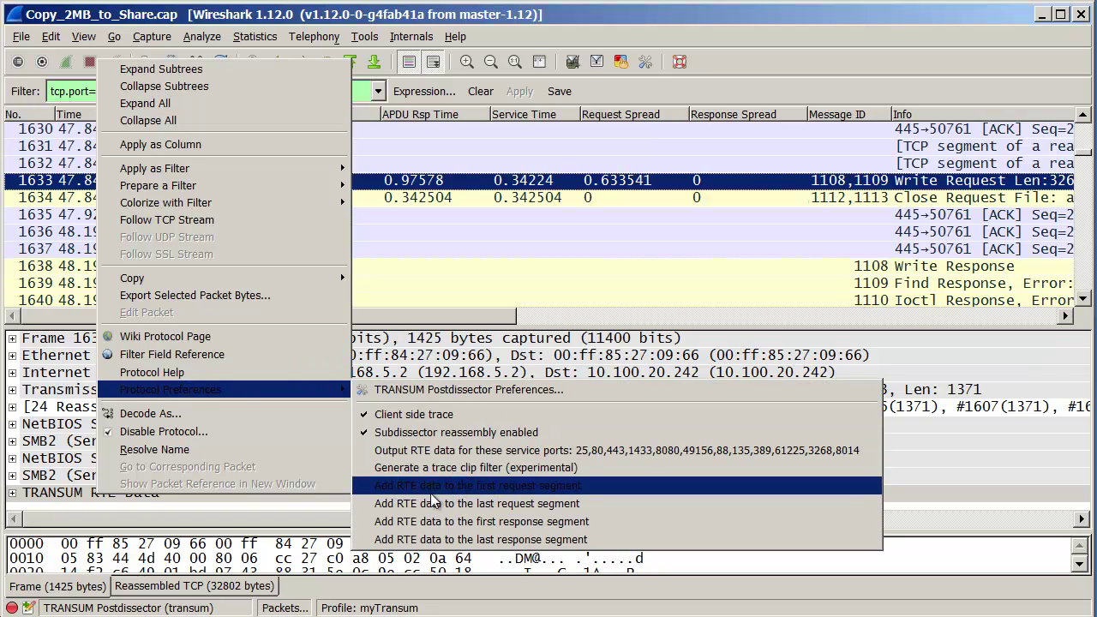
pyautogui.click(496, 503)
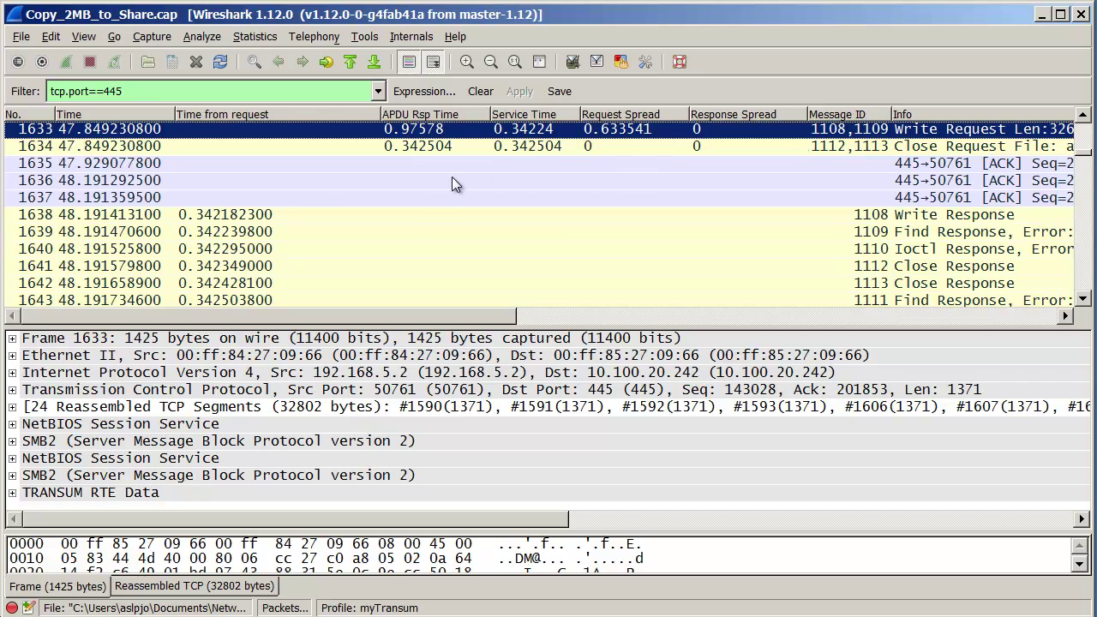
# Step: Enable the TRANSUM preference that adds RTE data to the last response segment, and select packet 1640
pyautogui.rightClick(73, 500)
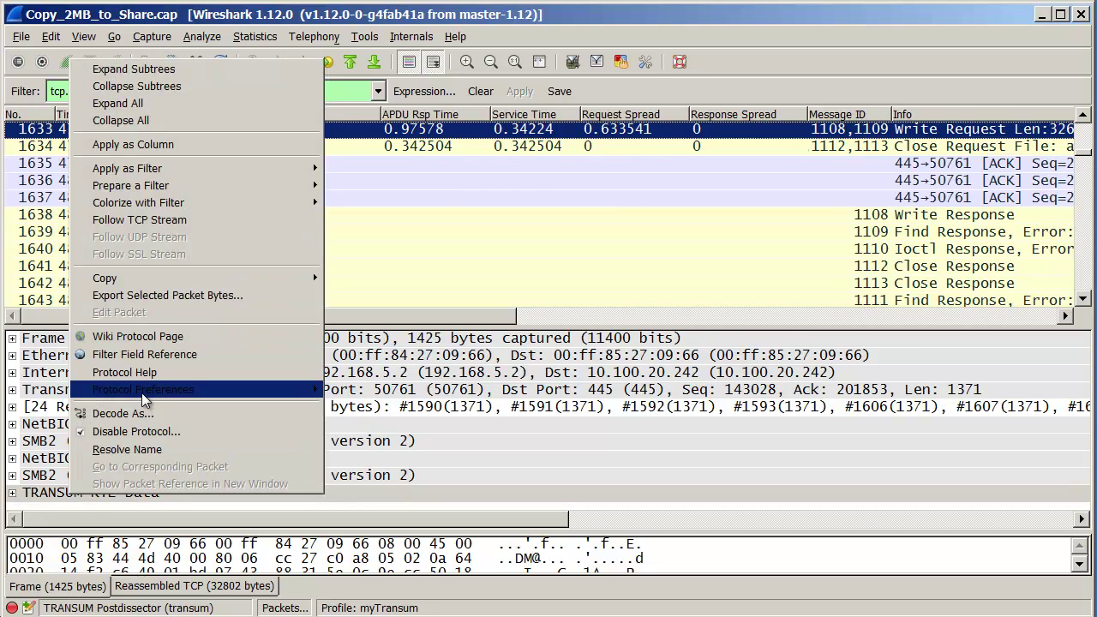
pyautogui.moveTo(142, 392)
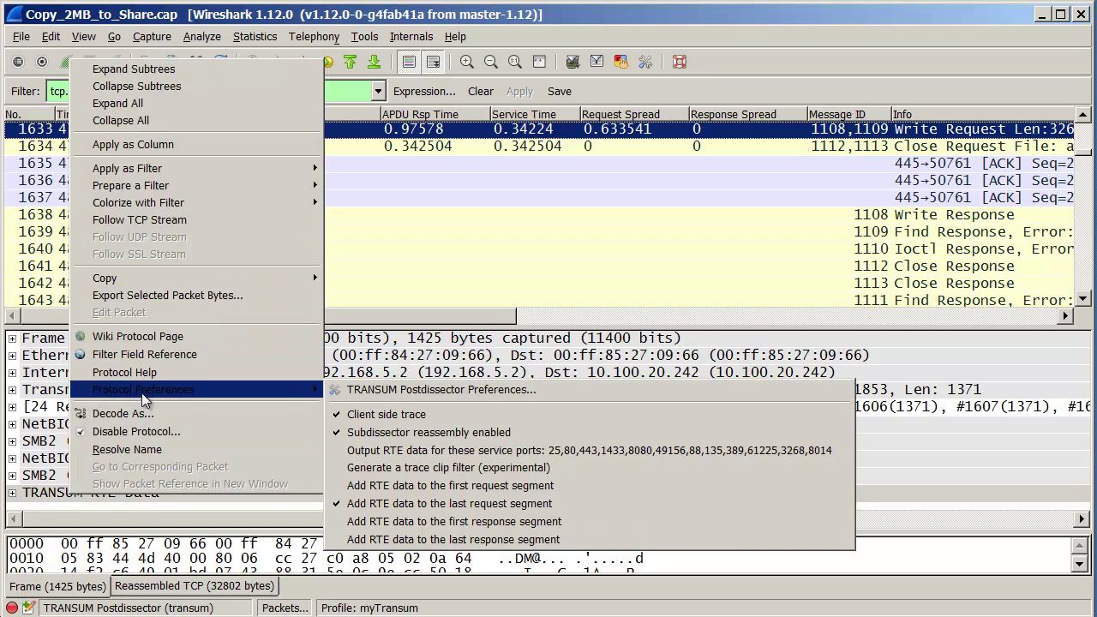
pyautogui.click(426, 541)
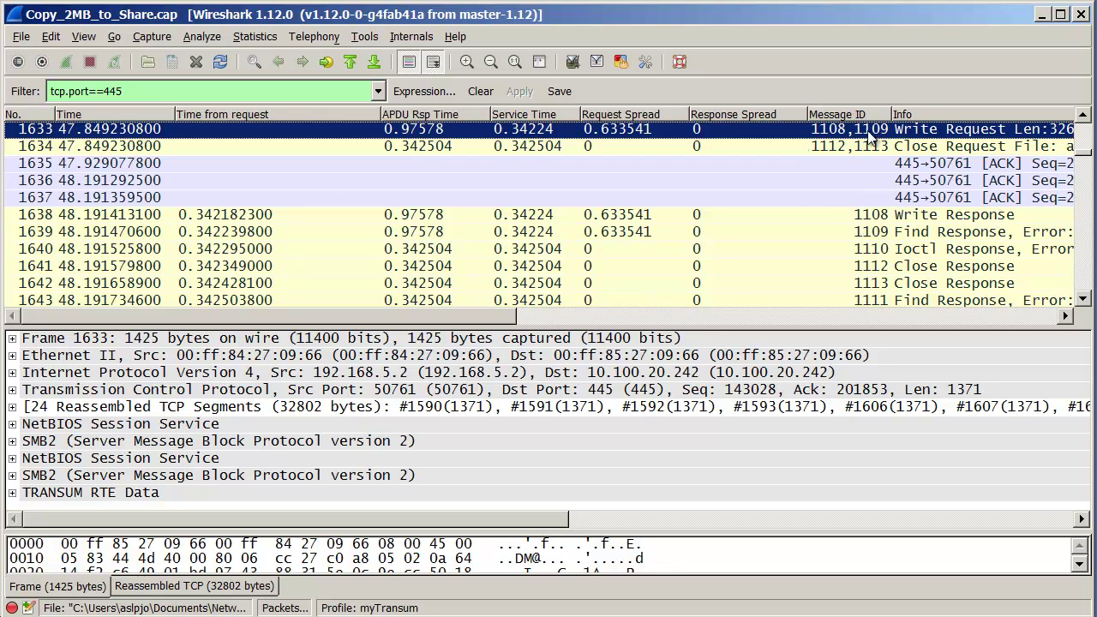
pyautogui.click(243, 249)
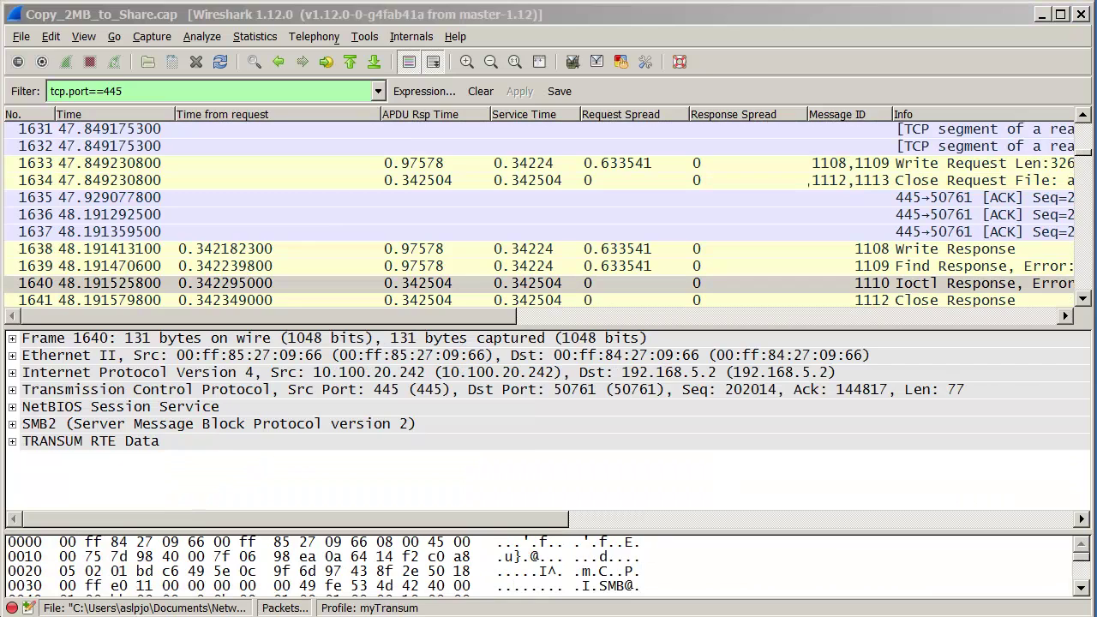